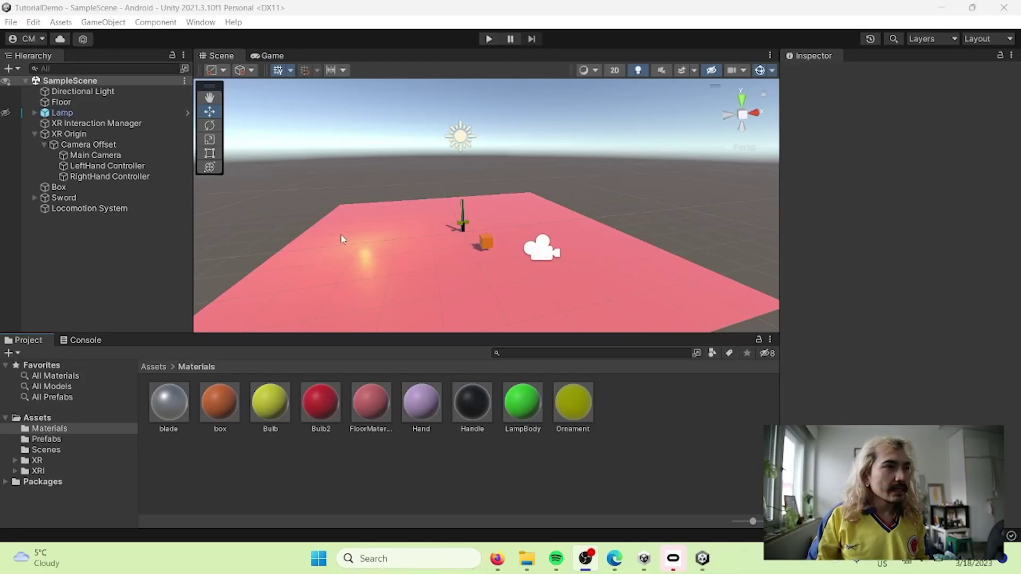
# Create a new Cube from the Hierarchy's 3D Object menu
pyautogui.scroll(-3, 344, 243)
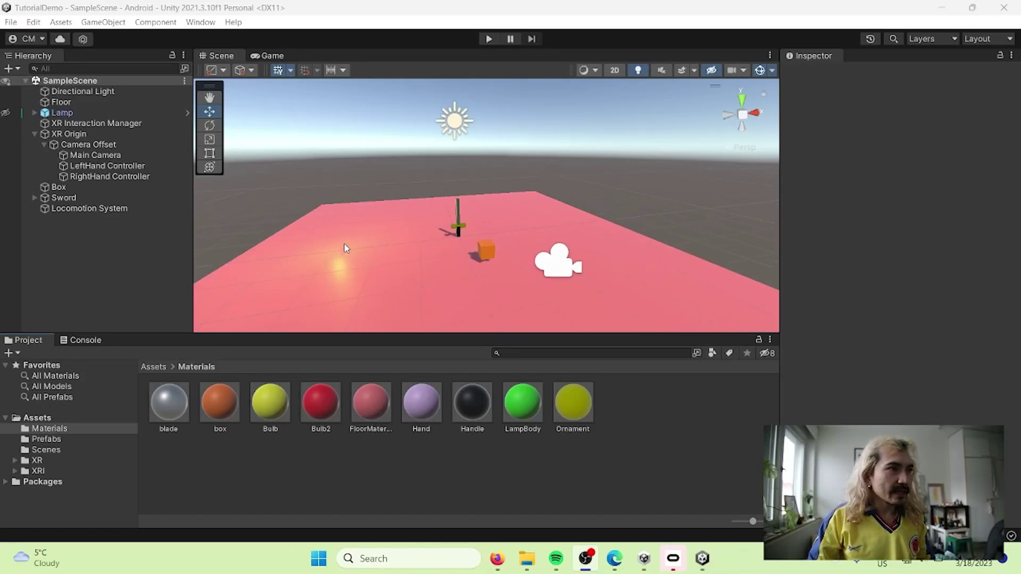
pyautogui.click(397, 272)
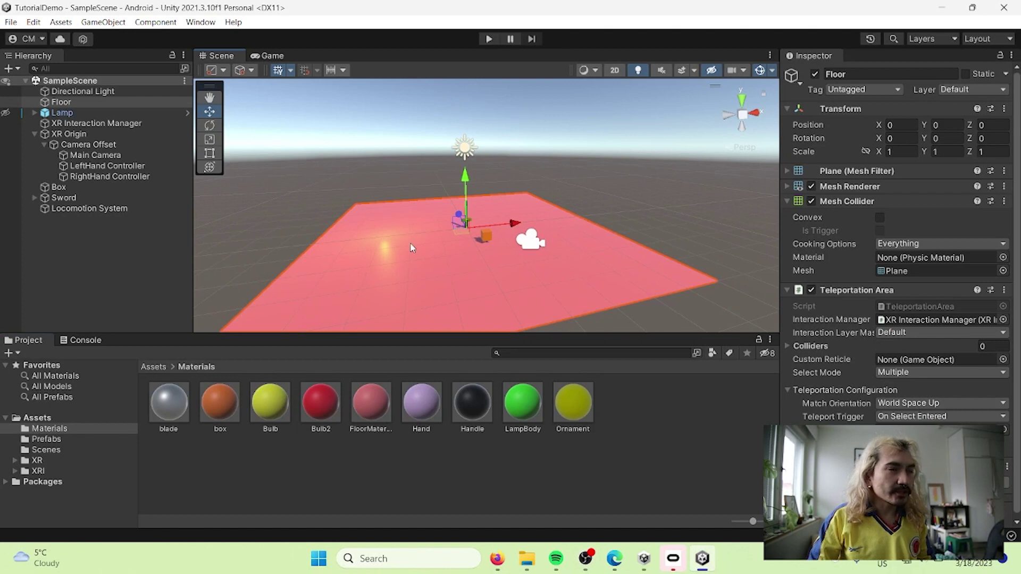
pyautogui.scroll(3, 362, 222)
pyautogui.moveTo(347, 223); pyautogui.dragTo(486, 215, button='middle')
pyautogui.moveTo(586, 196); pyautogui.dragTo(555, 210, button='middle')
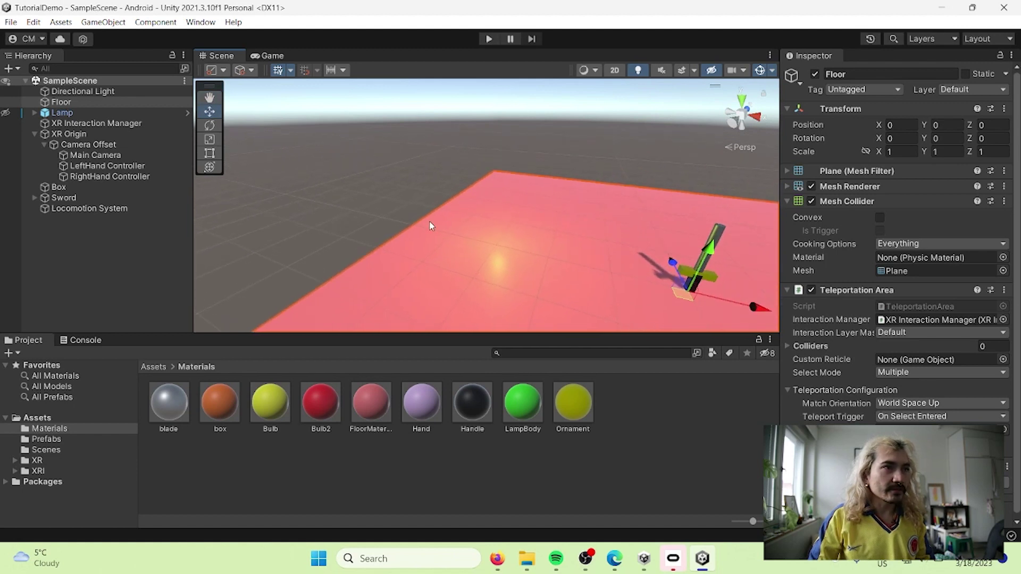
pyautogui.scroll(2, 431, 226)
pyautogui.moveTo(403, 235); pyautogui.dragTo(541, 230, button='middle')
pyautogui.click(104, 269)
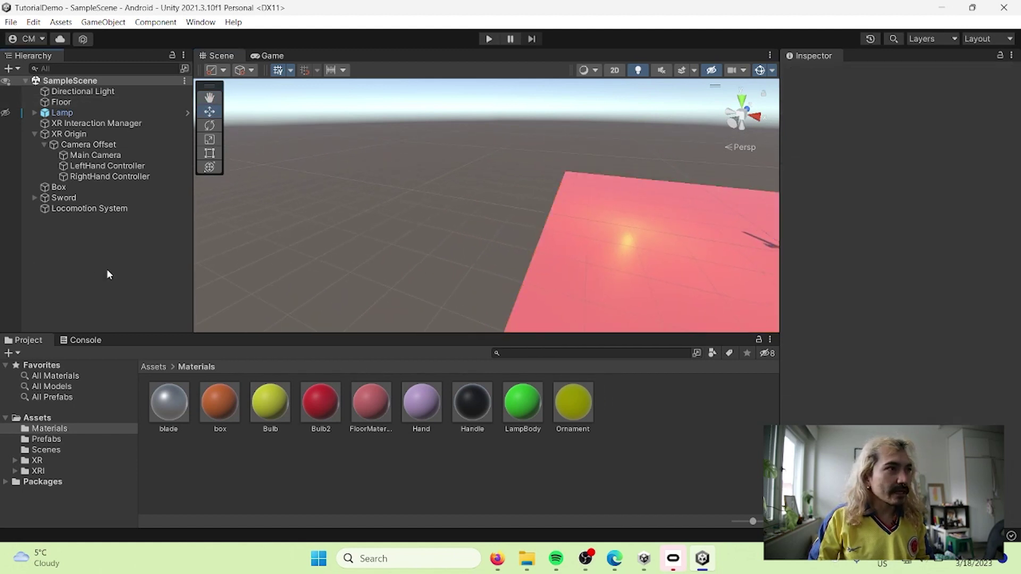
pyautogui.rightClick(85, 251)
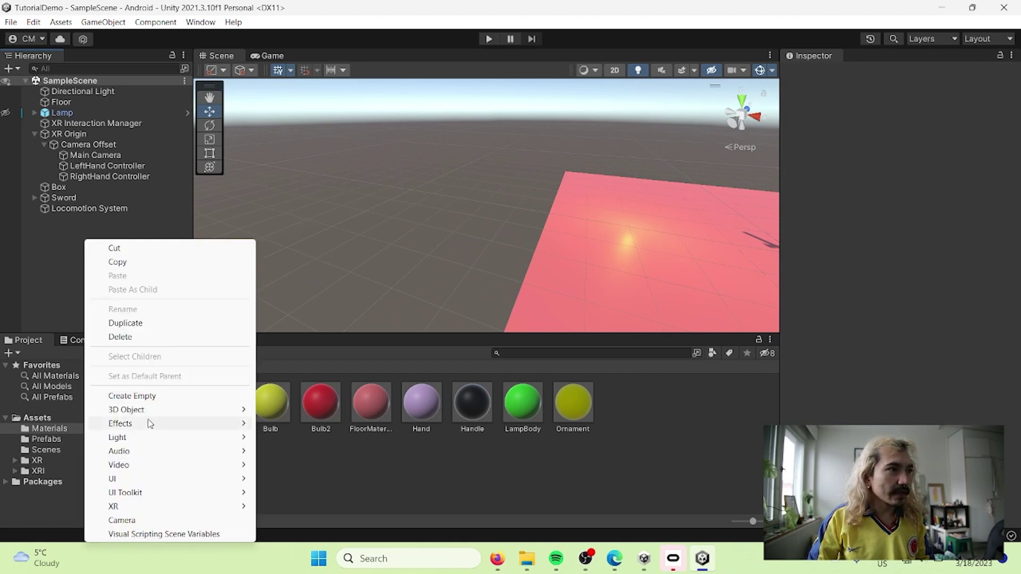
pyautogui.moveTo(152, 411)
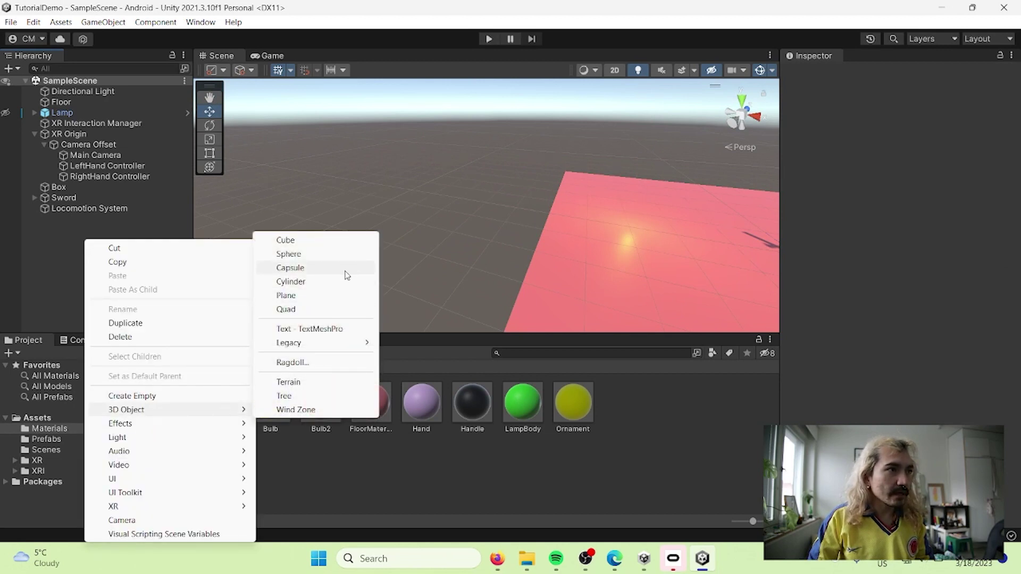
pyautogui.click(314, 244)
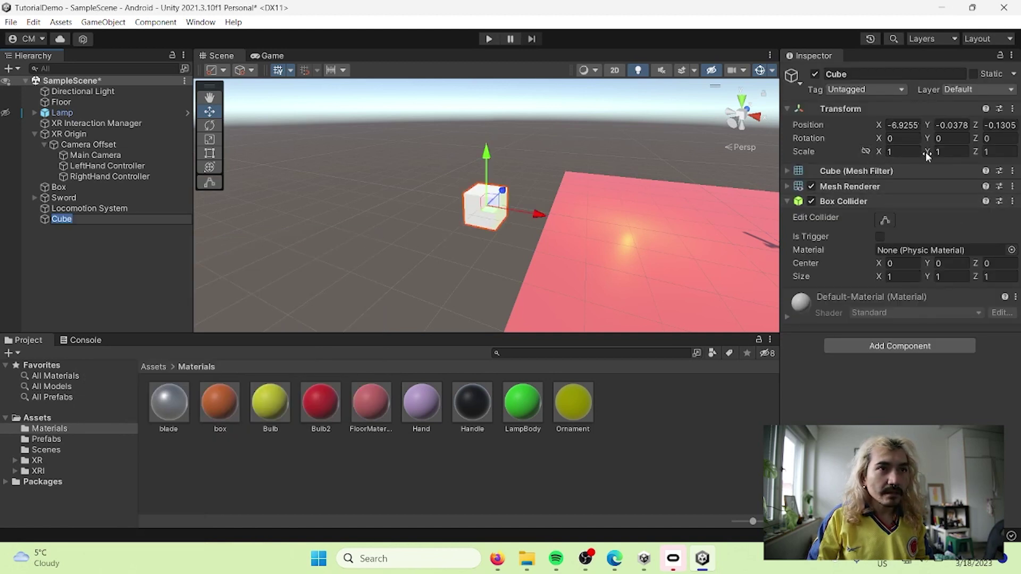
# Scale the cube to -2.24, 0.42, -3.05
pyautogui.moveTo(925, 152); pyautogui.dragTo(808, 155)
pyautogui.moveTo(927, 153)
pyautogui.mouseDown()
pyautogui.moveTo(988, 152)
pyautogui.moveTo(890, 158)
pyautogui.moveTo(918, 161)
pyautogui.mouseUp()
pyautogui.press('Tab')
pyautogui.write('-0.76')
pyautogui.press('BackSpace')
pyautogui.press('BackSpace')
pyautogui.press('BackSpace')
pyautogui.press('BackSpace')
pyautogui.press('BackSpace')
pyautogui.write('-3.05')
# Move the cube left of the pink floor and apply the green LampBody material
pyautogui.moveTo(536, 209); pyautogui.dragTo(499, 212)
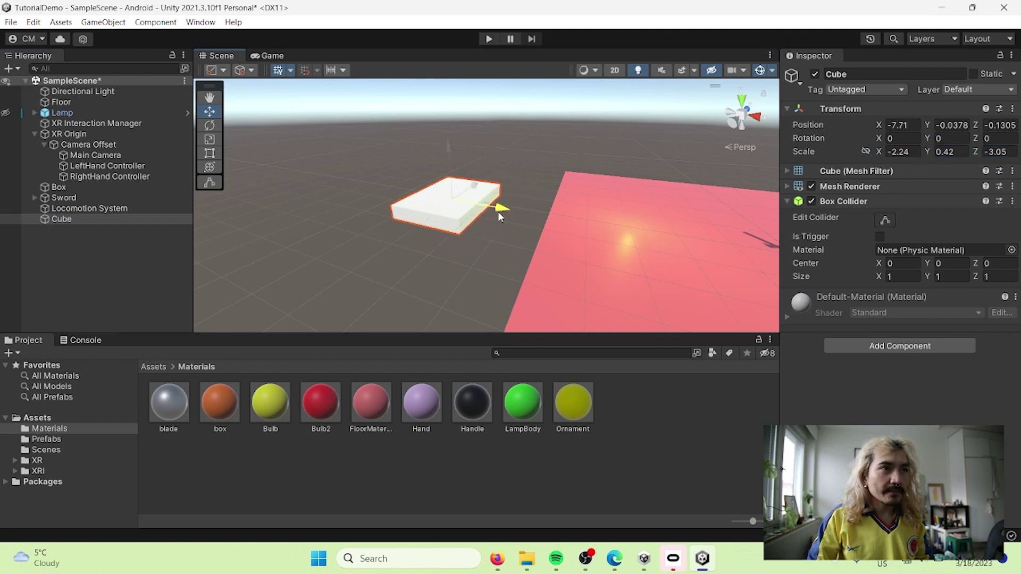
pyautogui.click(647, 235)
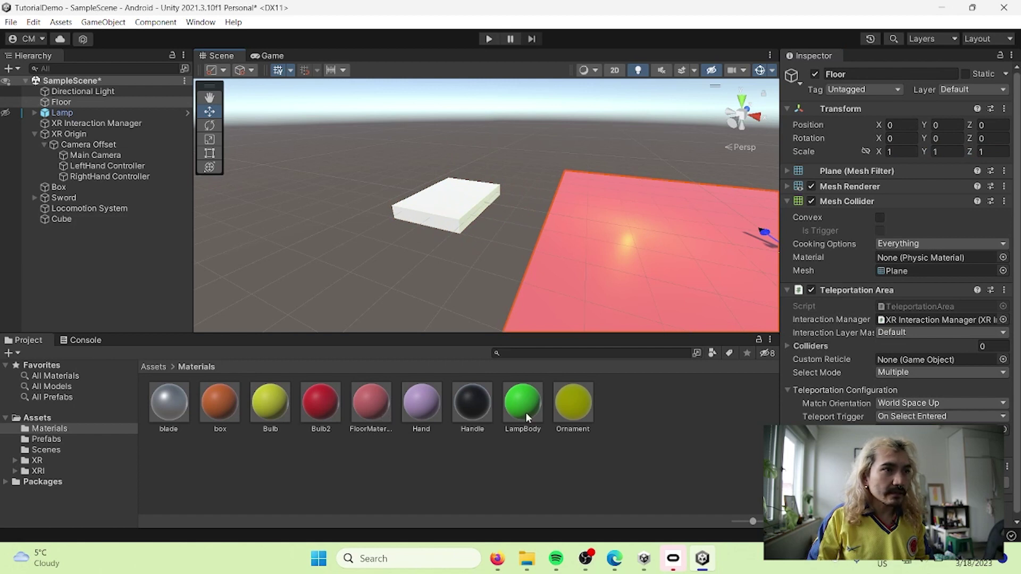
pyautogui.moveTo(525, 412); pyautogui.dragTo(437, 214)
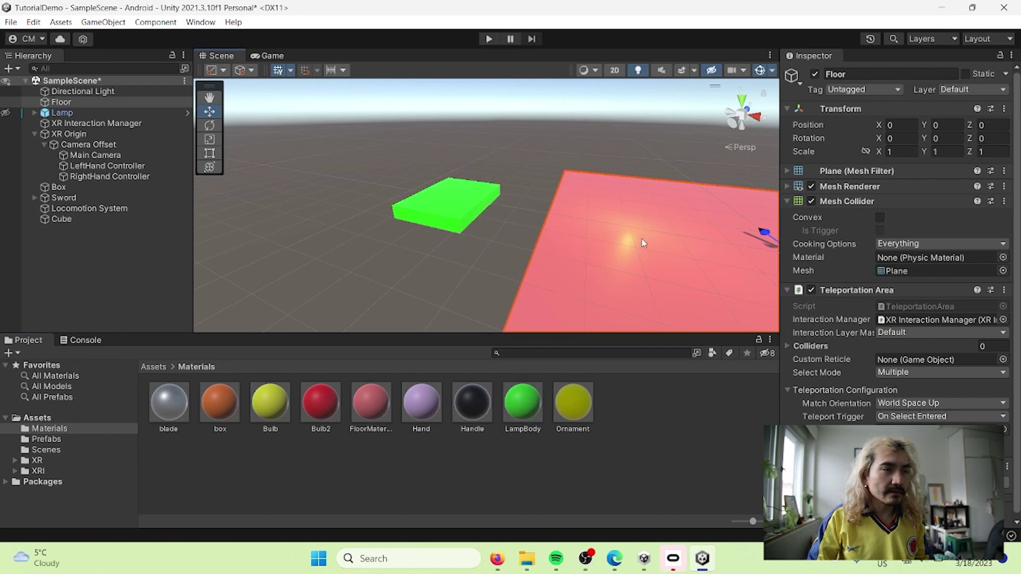
pyautogui.click(458, 207)
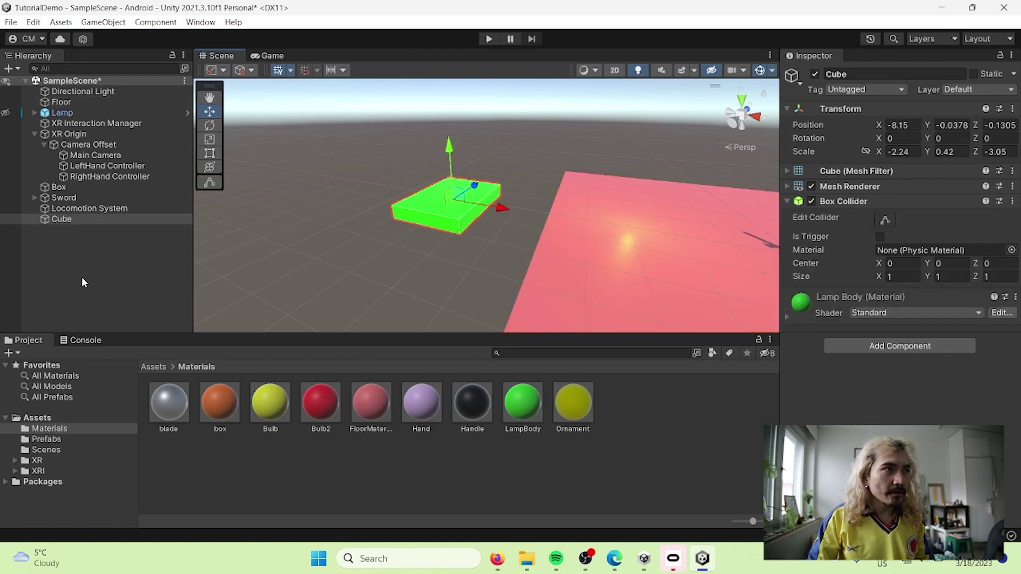
# Add a Teleportation Anchor component to the green Cube and frame the cube in view
pyautogui.click(880, 348)
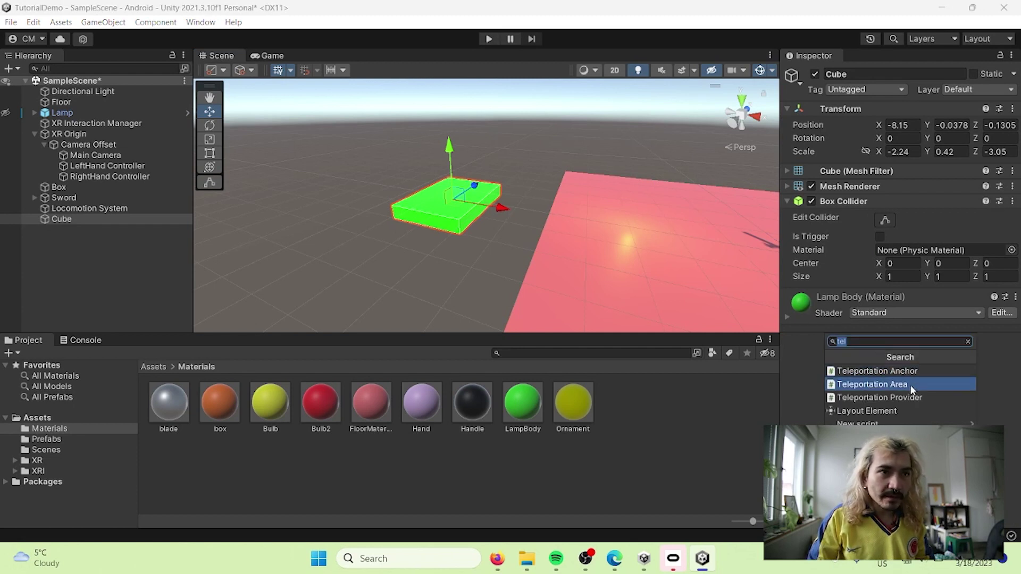
pyautogui.click(914, 371)
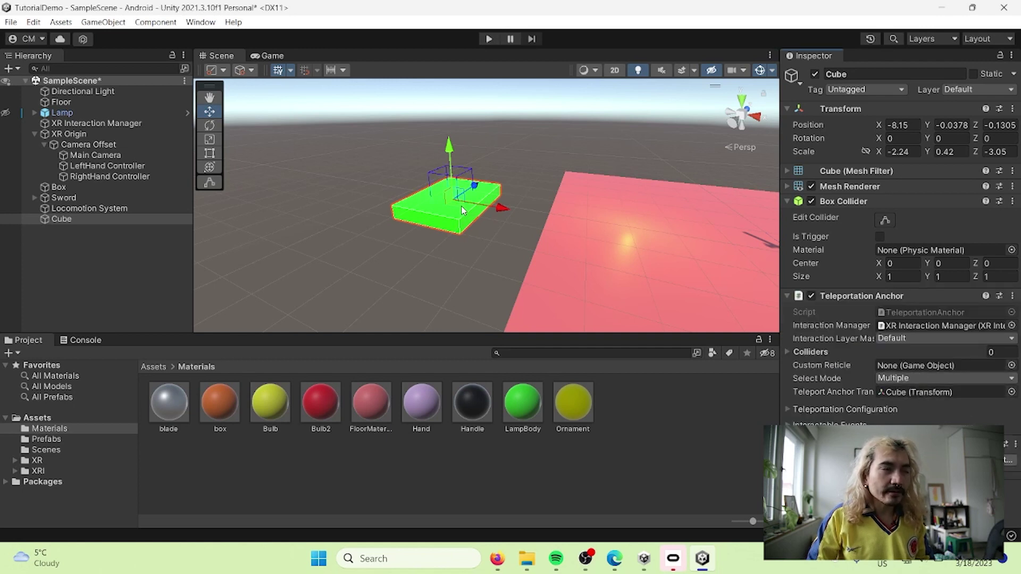
pyautogui.scroll(3, 452, 185)
pyautogui.press('f')
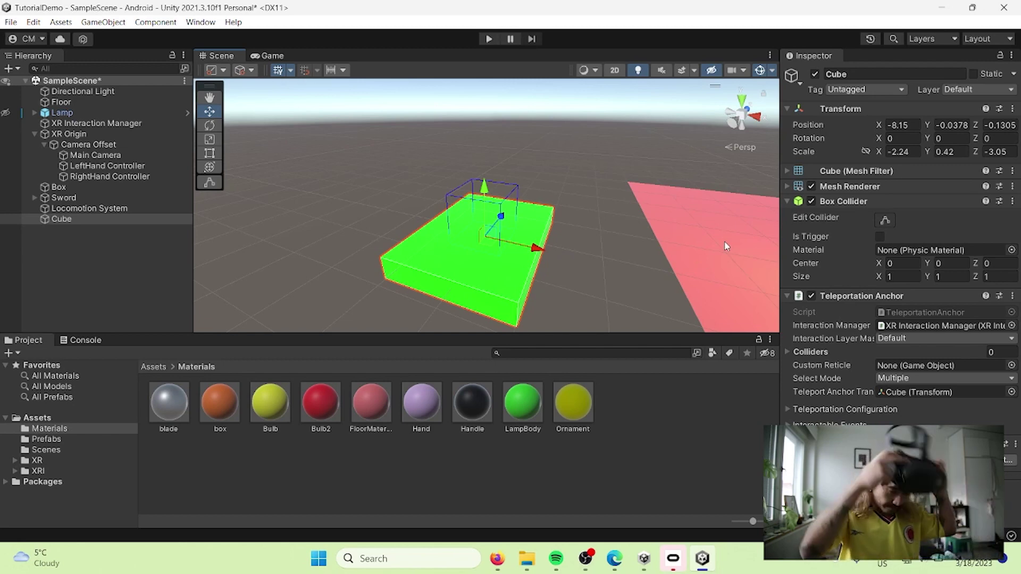
pyautogui.click(489, 38)
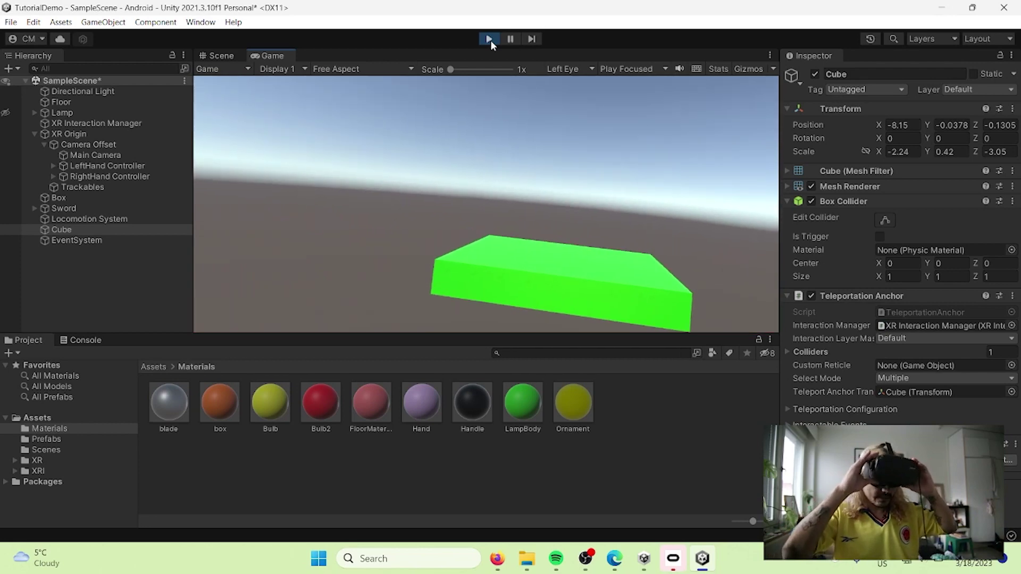
pyautogui.click(489, 38)
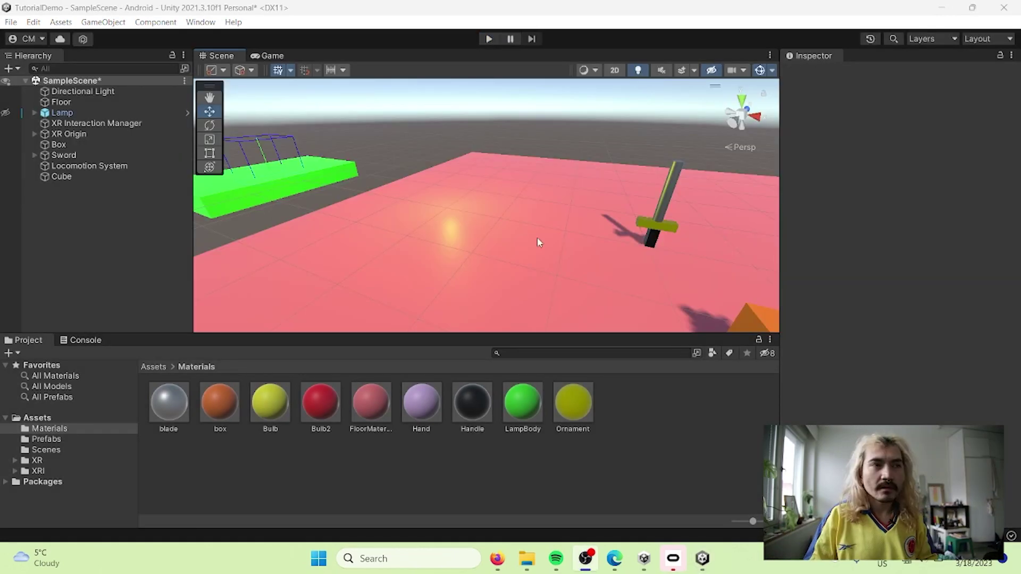
# Select Locomotion System, fold its Snap Turn, Teleportation and Locomotion System components, and open Add Component
pyautogui.keyDown('alt'); pyautogui.moveTo(498, 223); pyautogui.dragTo(284, 193); pyautogui.keyUp('alt')
pyautogui.moveTo(283, 192); pyautogui.dragTo(396, 210, button='middle')
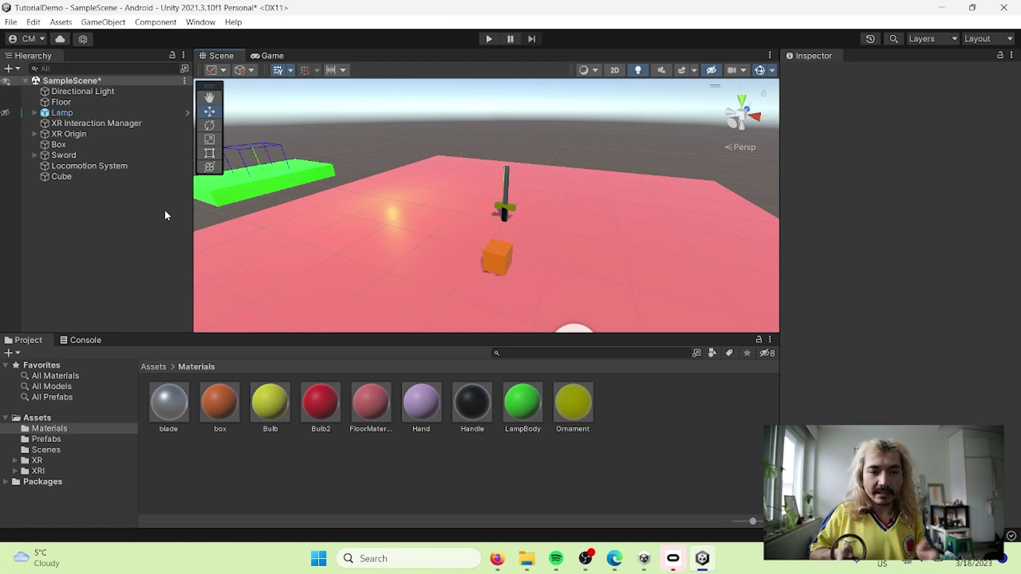
pyautogui.click(82, 167)
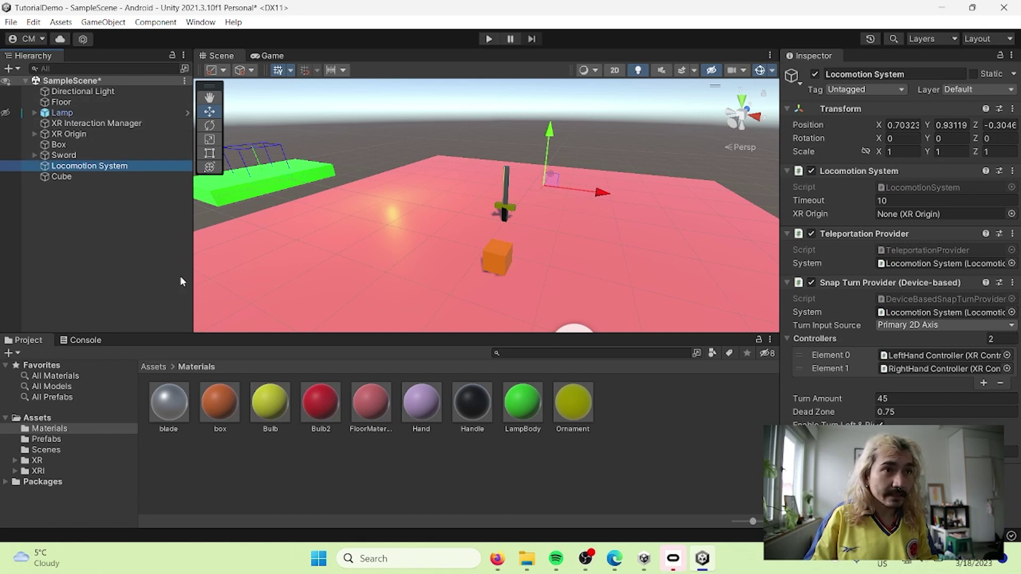
pyautogui.click(788, 282)
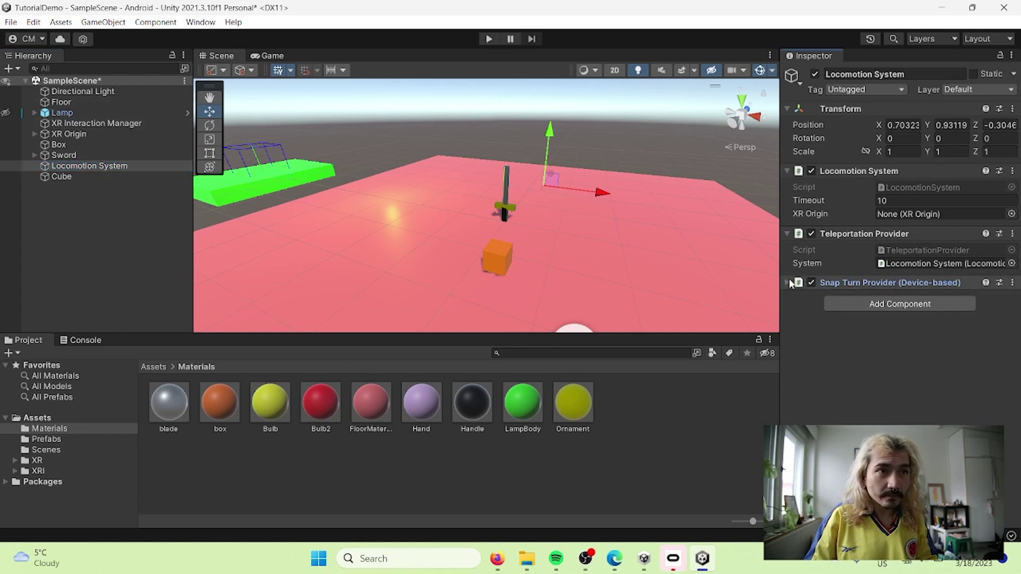
pyautogui.click(787, 234)
pyautogui.click(787, 171)
pyautogui.click(895, 223)
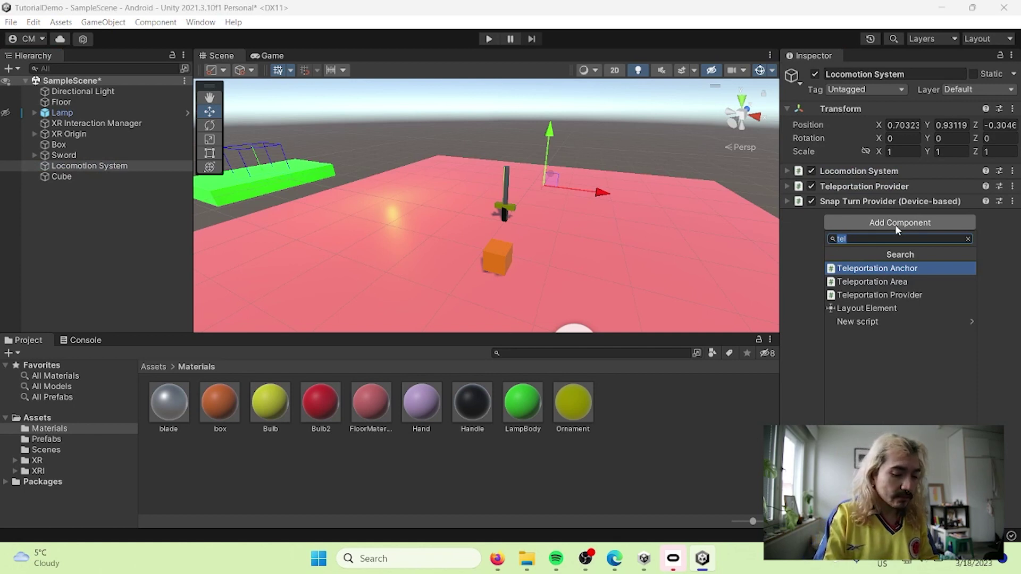
# Search 'con' and add Continuous Move Provider (Device-based) to the Locomotion System
pyautogui.write('con')
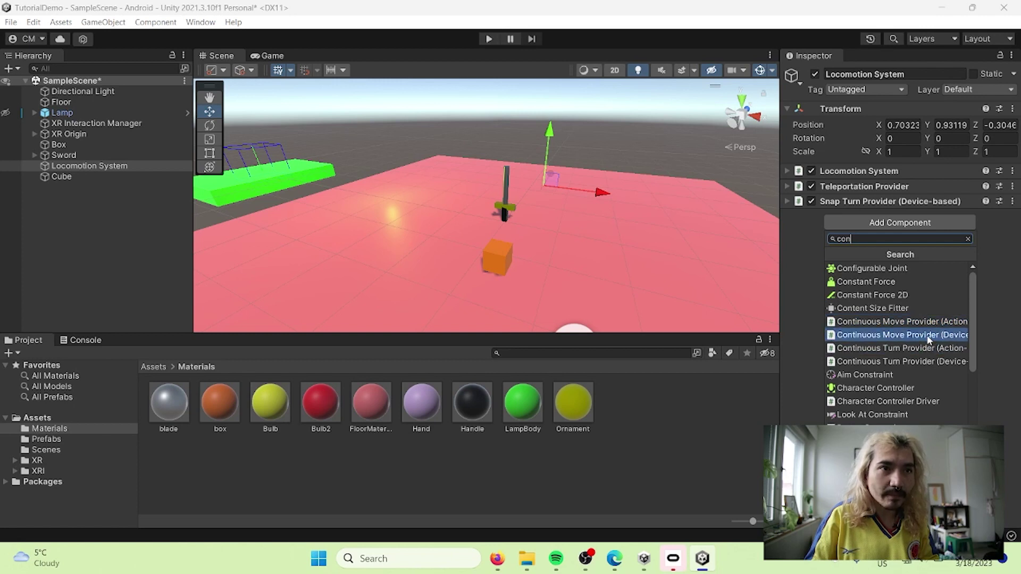
pyautogui.click(929, 336)
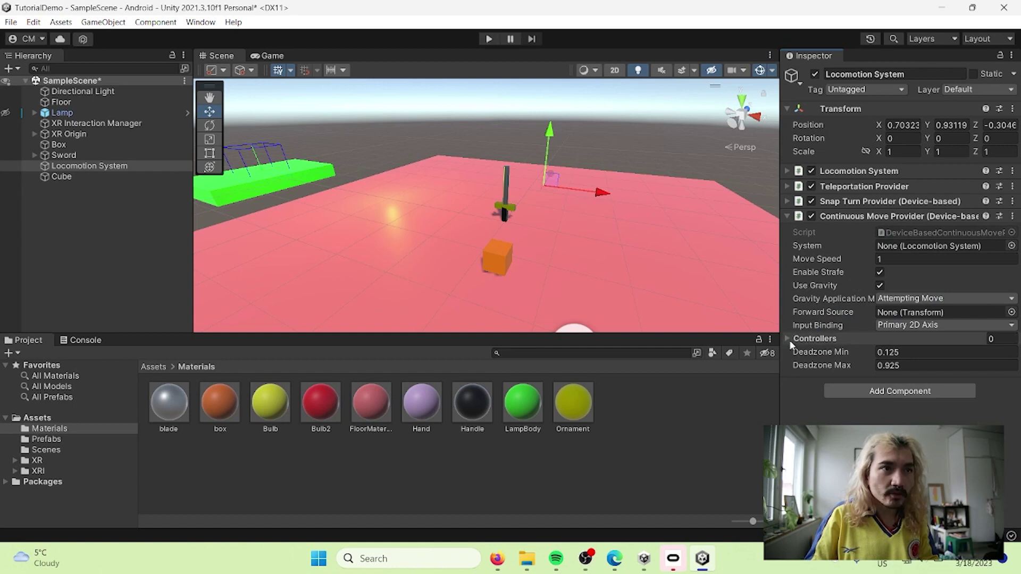
# Give the Continuous Move Provider one controller slot, Element 0 set to RightHand Controller
pyautogui.click(999, 339)
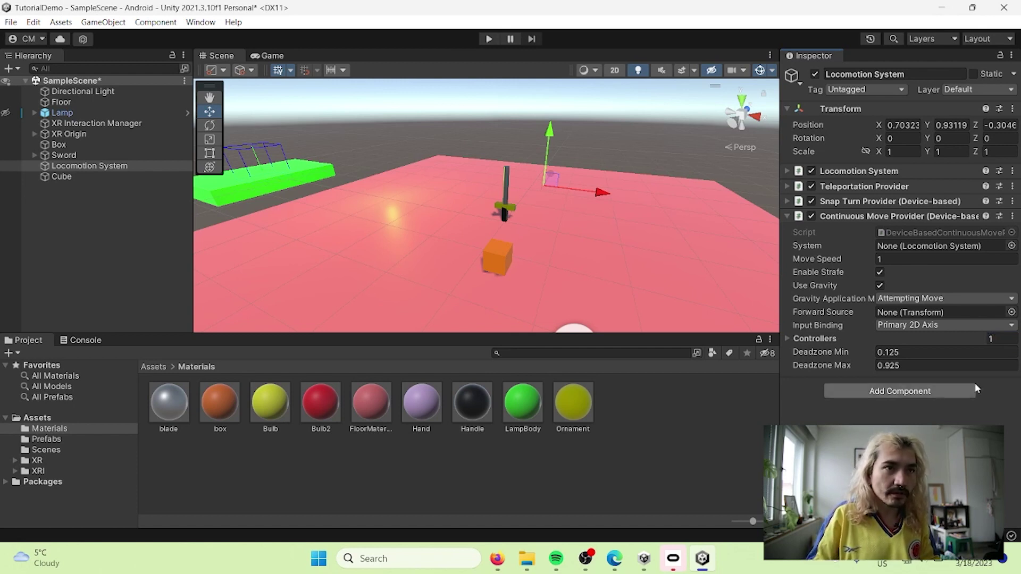
pyautogui.click(789, 341)
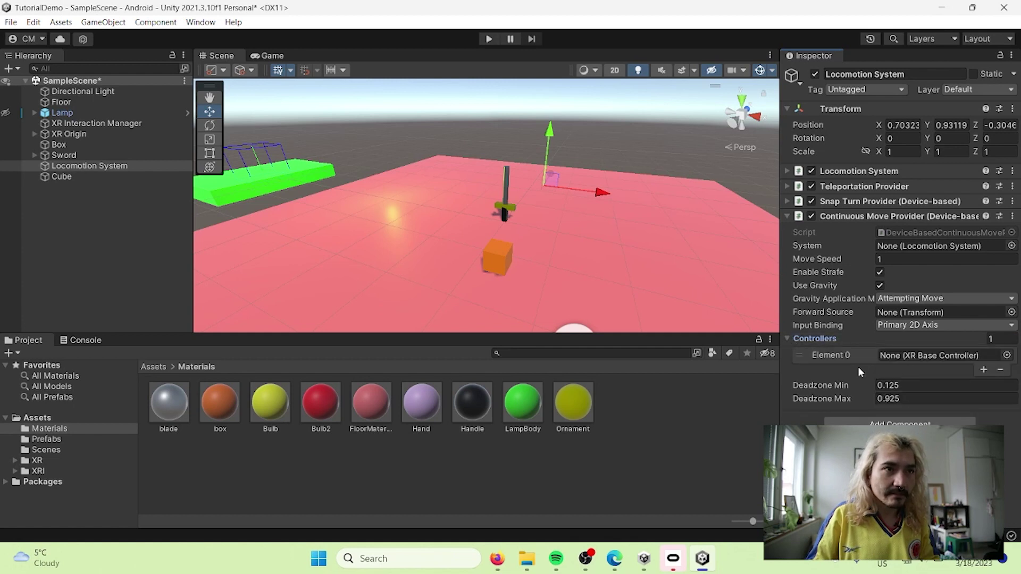
pyautogui.click(34, 134)
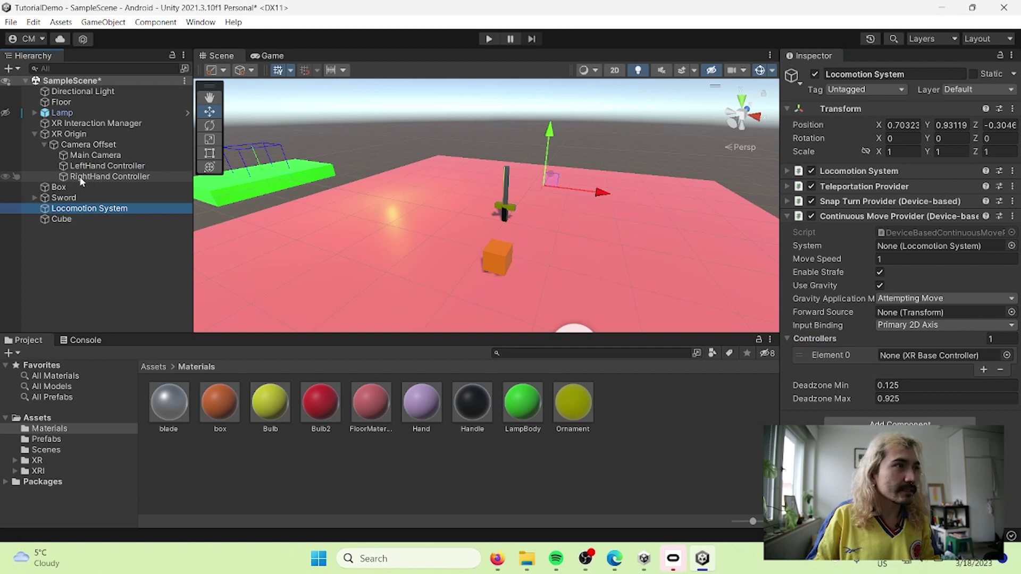
pyautogui.moveTo(81, 182); pyautogui.dragTo(881, 291)
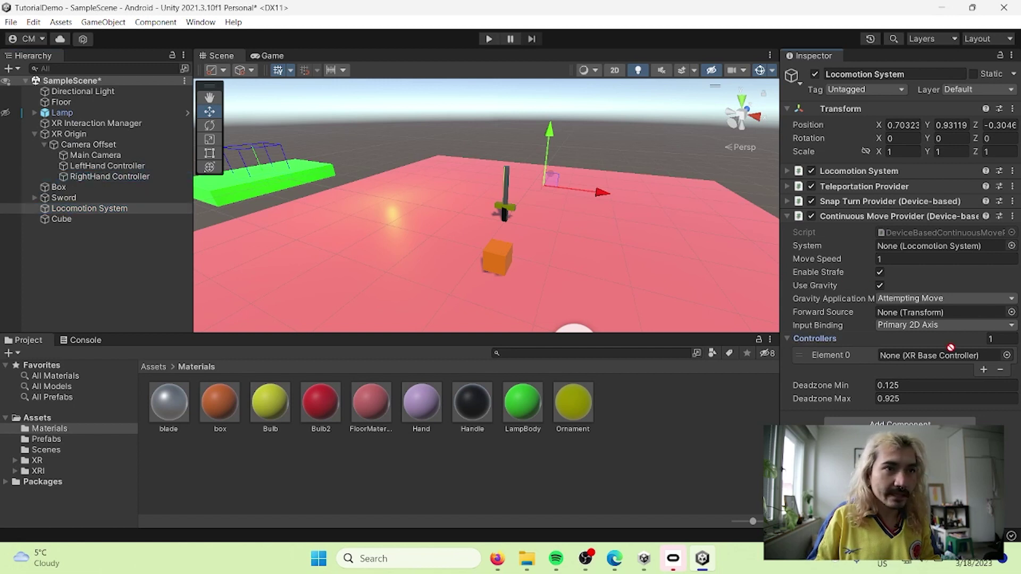
pyautogui.moveTo(951, 348); pyautogui.dragTo(952, 354)
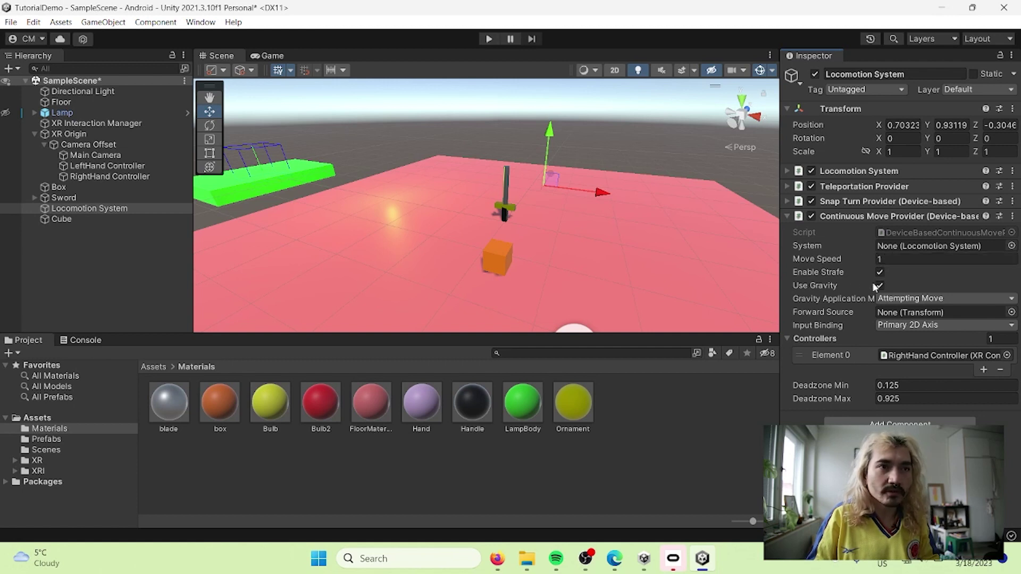
pyautogui.click(488, 39)
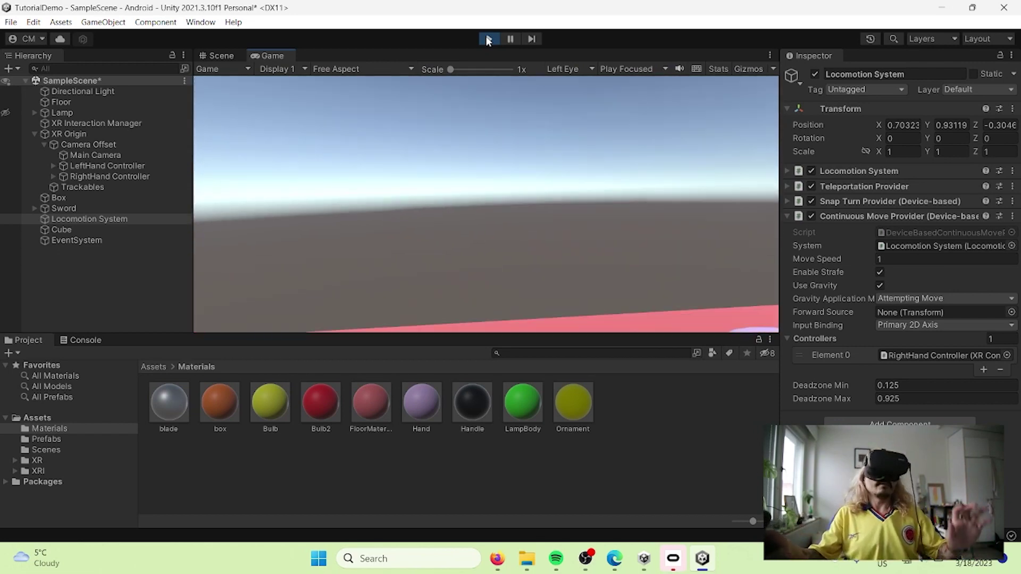
pyautogui.click(489, 39)
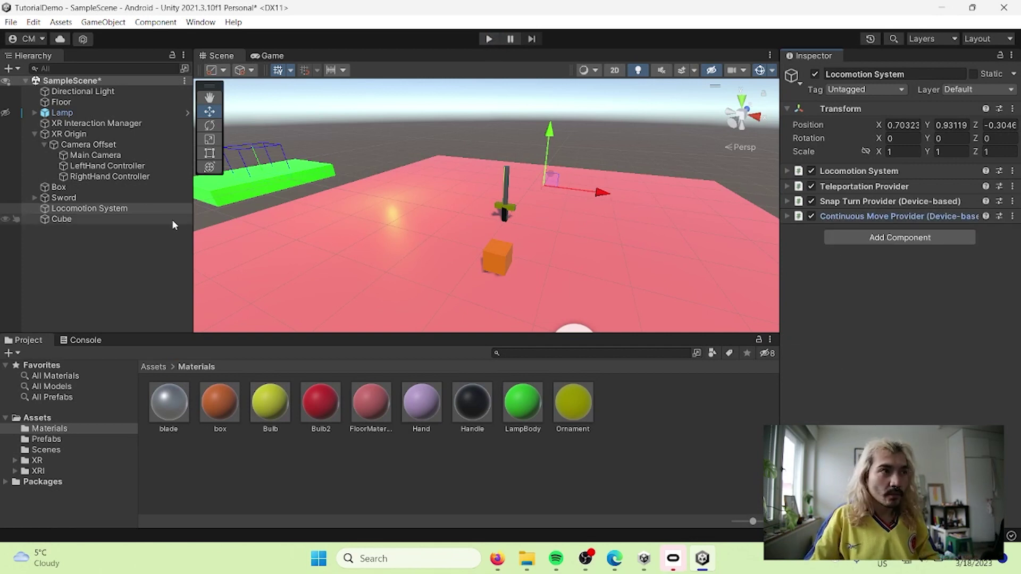
# Add a Continuous Turn Provider (Device-based), Turn Speed 60, to the Locomotion System
pyautogui.click(155, 208)
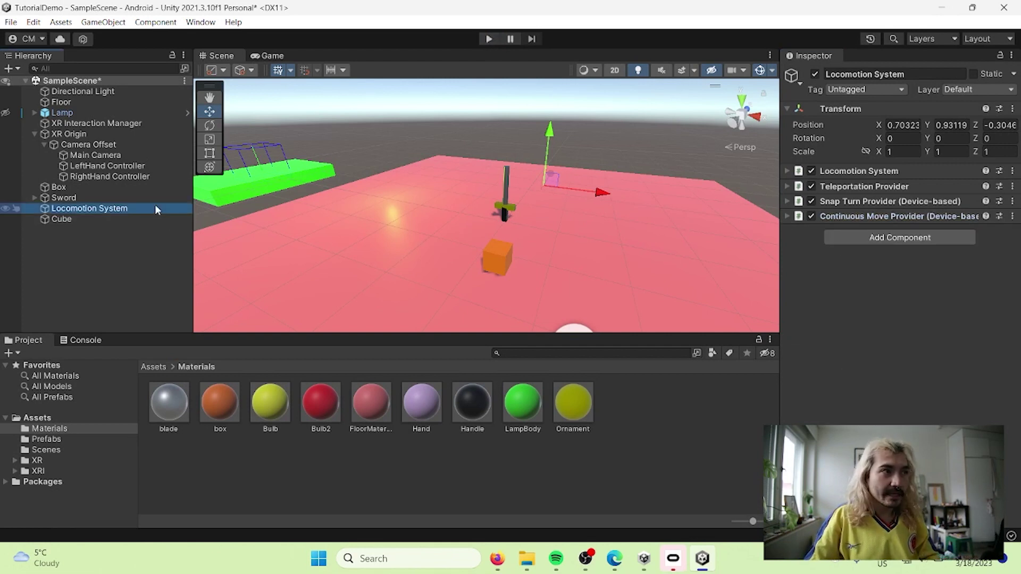
pyautogui.click(870, 238)
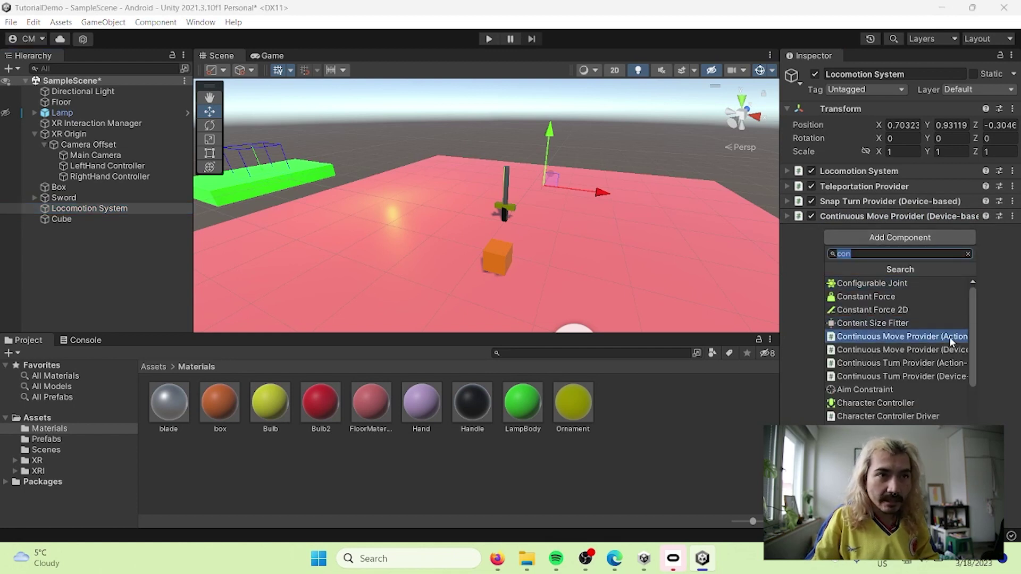
pyautogui.click(903, 242)
pyautogui.click(901, 239)
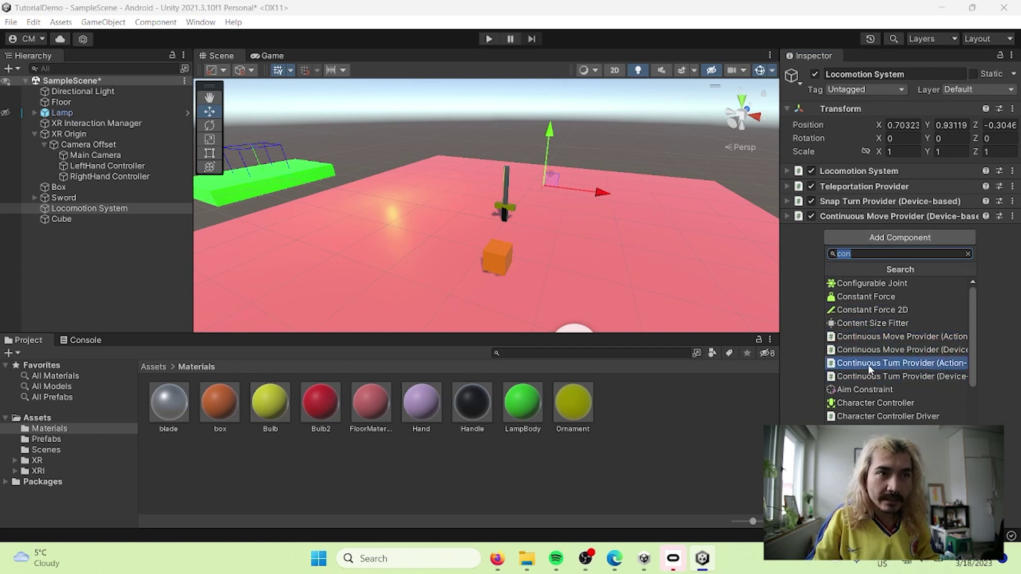
pyautogui.click(940, 376)
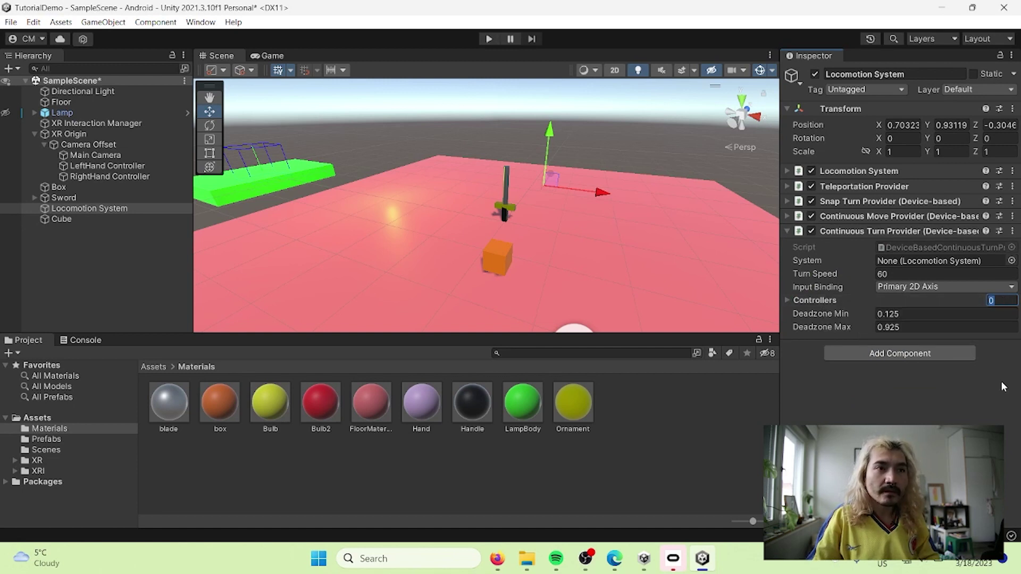
# Assign RightHand Controller to the Continuous Turn Provider's controller slot, then expand Snap Turn Provider
pyautogui.click(787, 300)
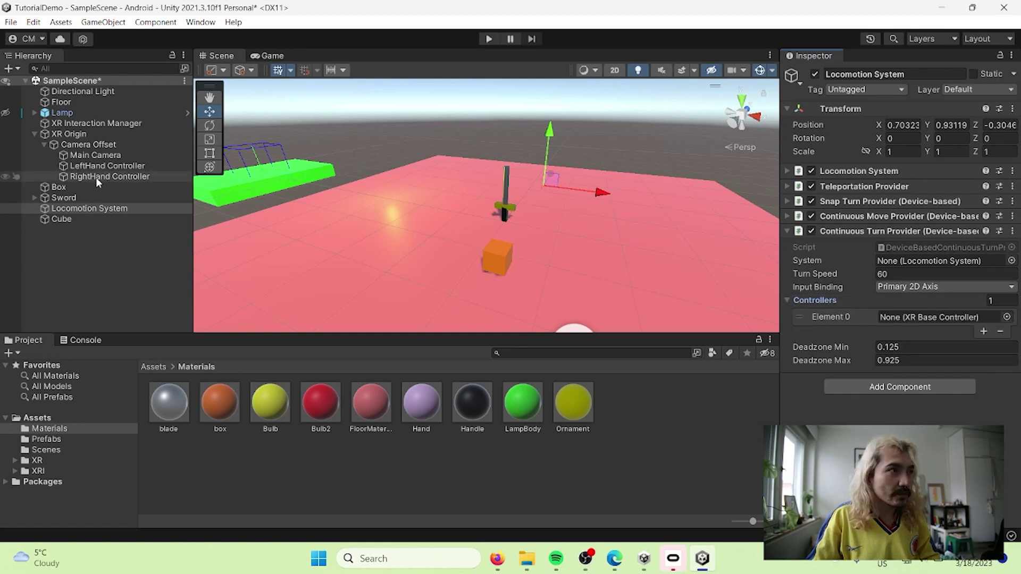
pyautogui.moveTo(95, 177); pyautogui.dragTo(967, 318)
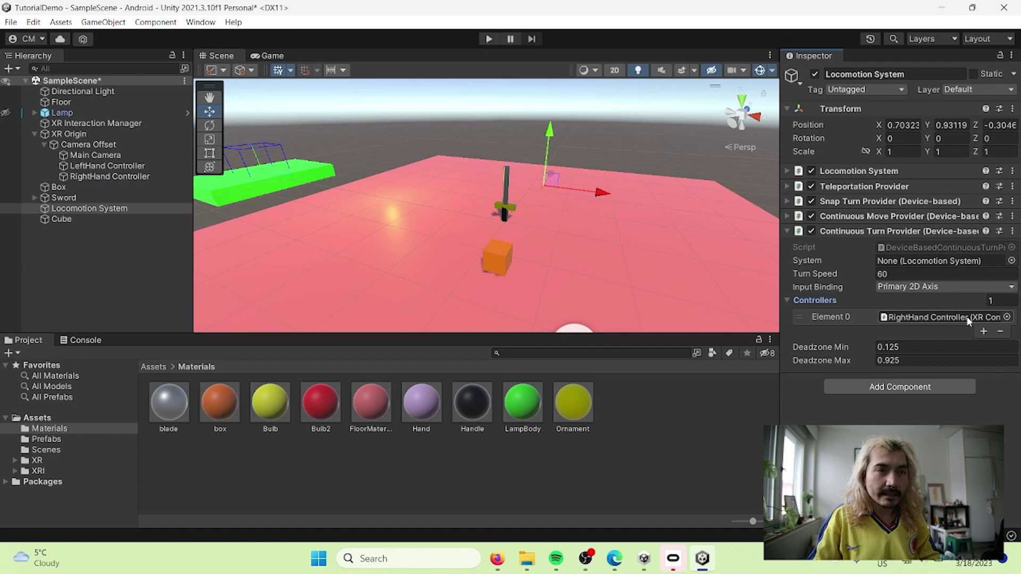
pyautogui.click(788, 201)
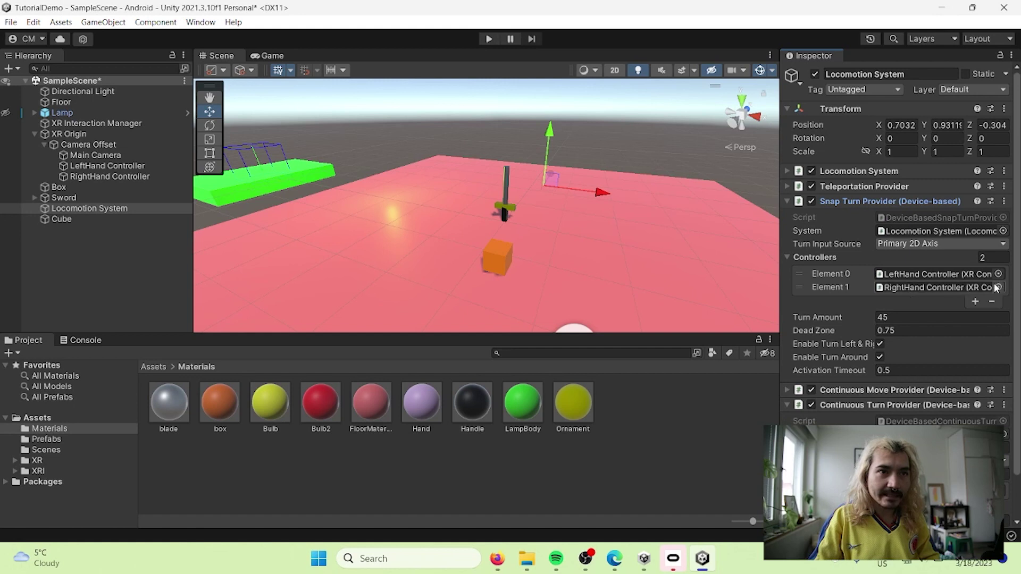
# Remove the RightHand Controller from Snap Turn Provider, leaving only the LeftHand Controller
pyautogui.click(848, 288)
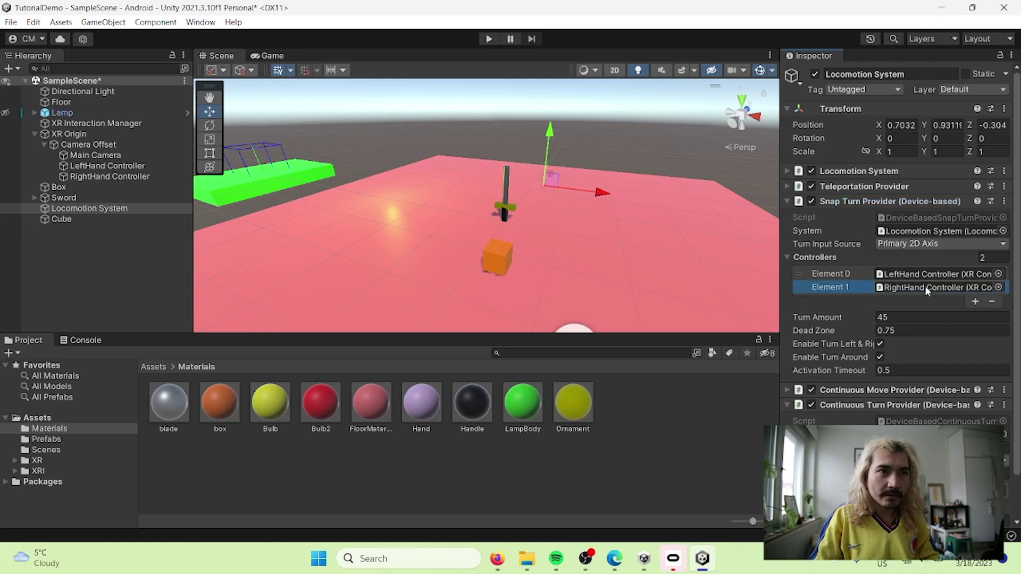
pyautogui.click(992, 302)
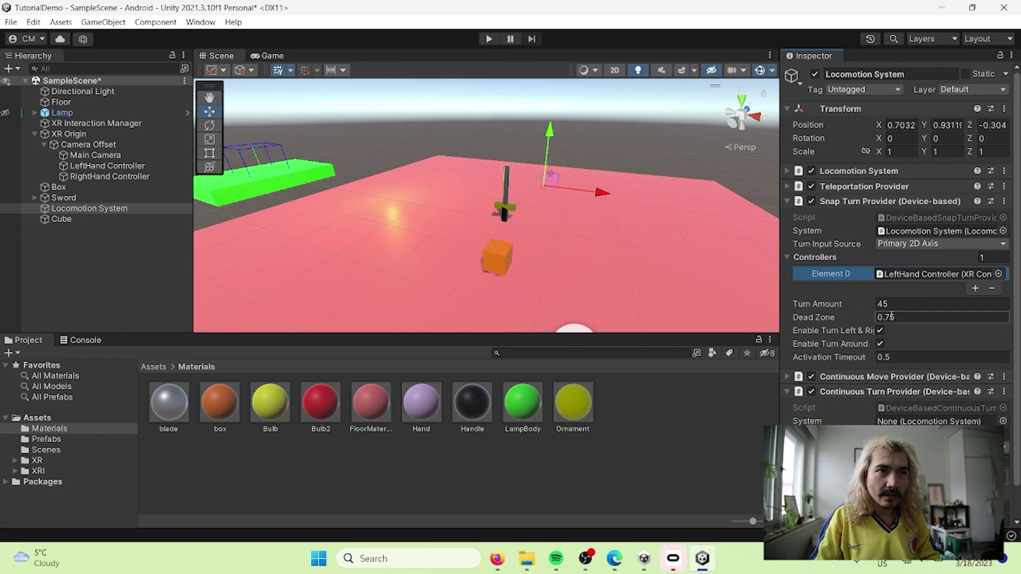
pyautogui.click(787, 201)
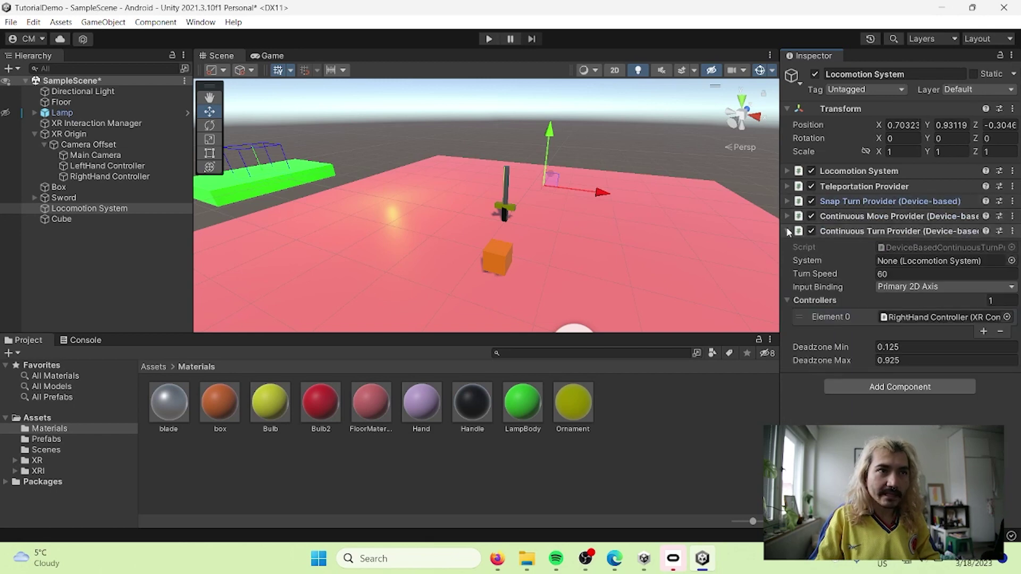
# Enter Play mode to test the locomotion setup in the headset
pyautogui.click(489, 38)
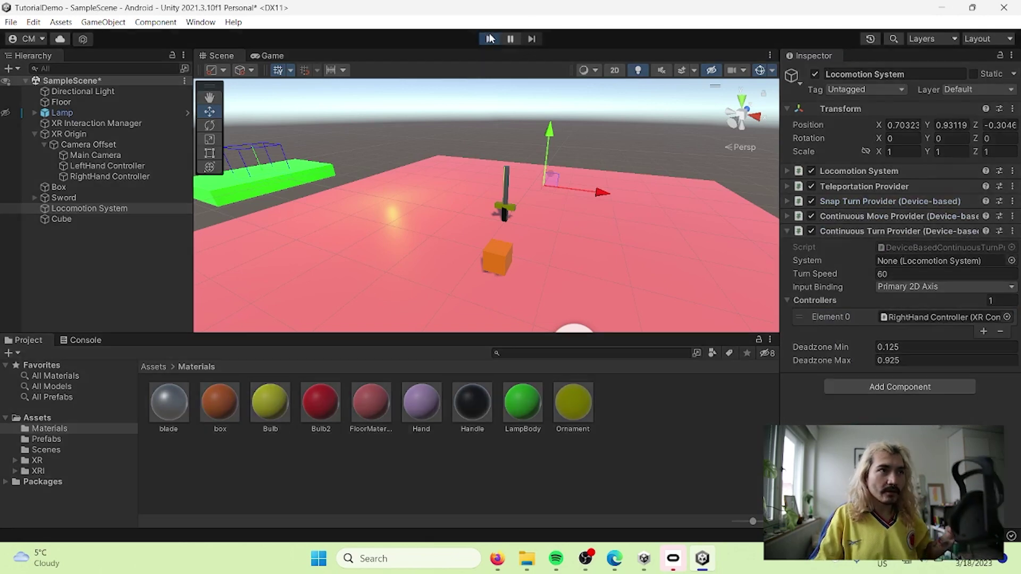